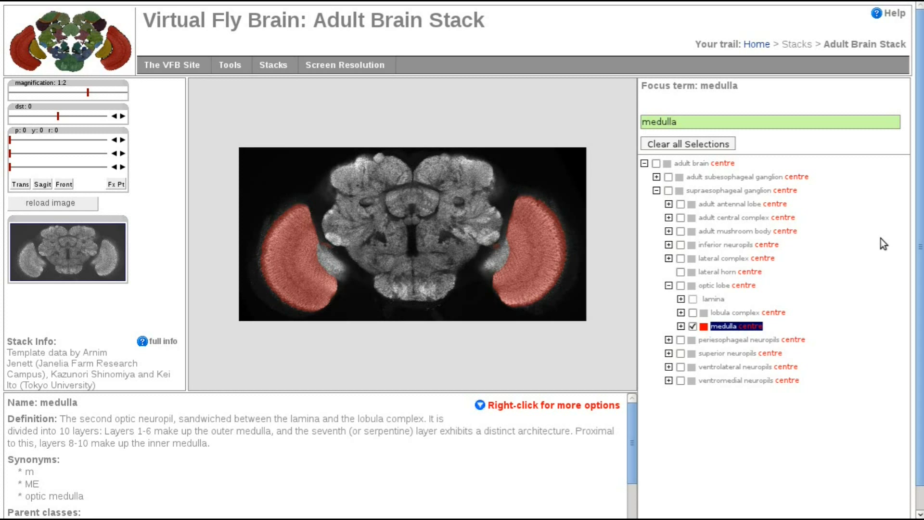
Step: Open the Query Builder and select the medulla in its brain stack image
{"action": "mouse_move", "coordinate": [230, 68]}
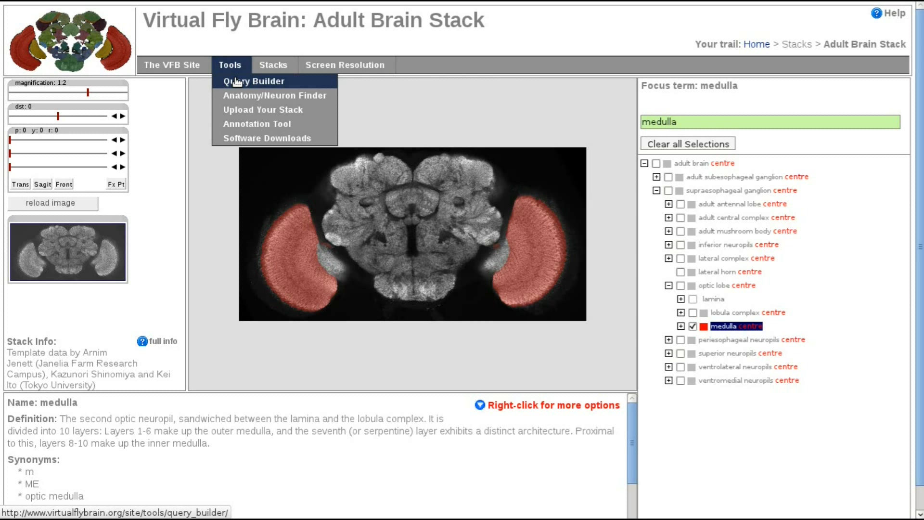
{"action": "left_click", "coordinate": [235, 82]}
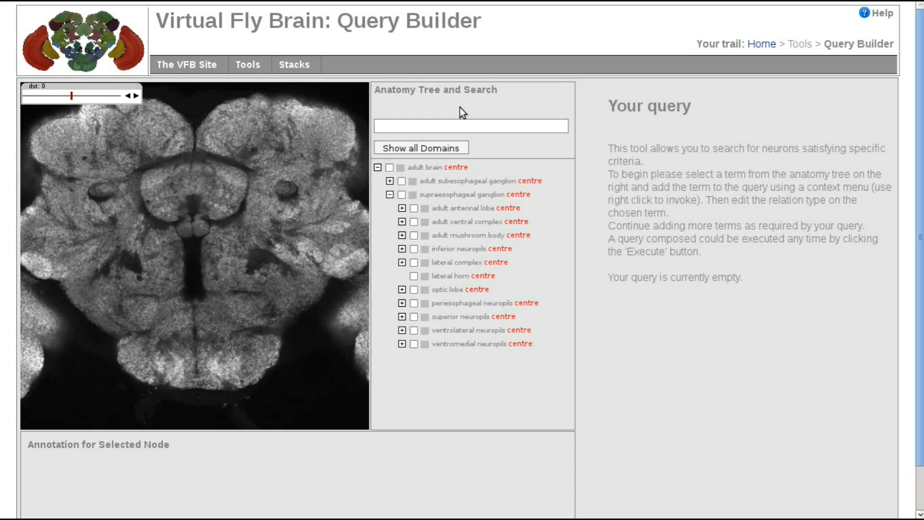
{"action": "left_click_drag", "start_coordinate": [91, 267], "coordinate": [272, 283]}
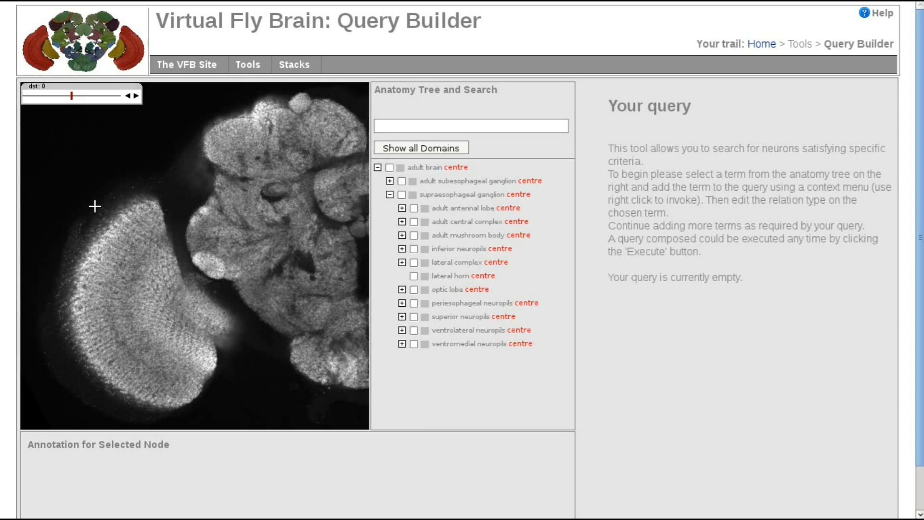
{"action": "left_click", "coordinate": [91, 287]}
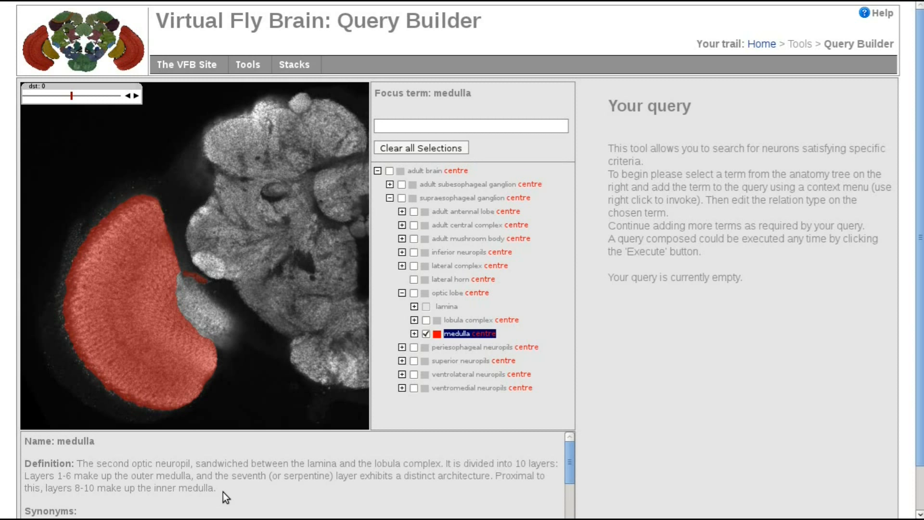
Step: Review the medulla's definition and add the medulla term to the query
{"action": "left_click_drag", "start_coordinate": [224, 487], "coordinate": [24, 455]}
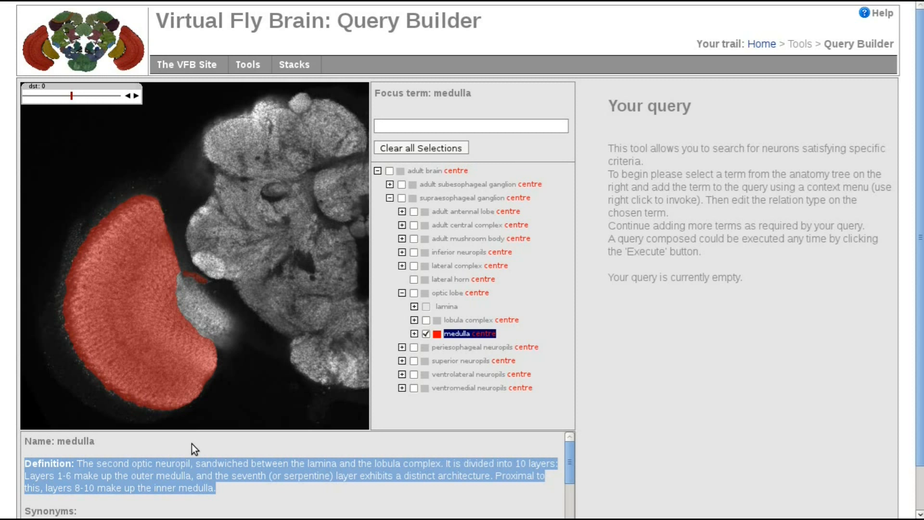
{"action": "right_click", "coordinate": [455, 337]}
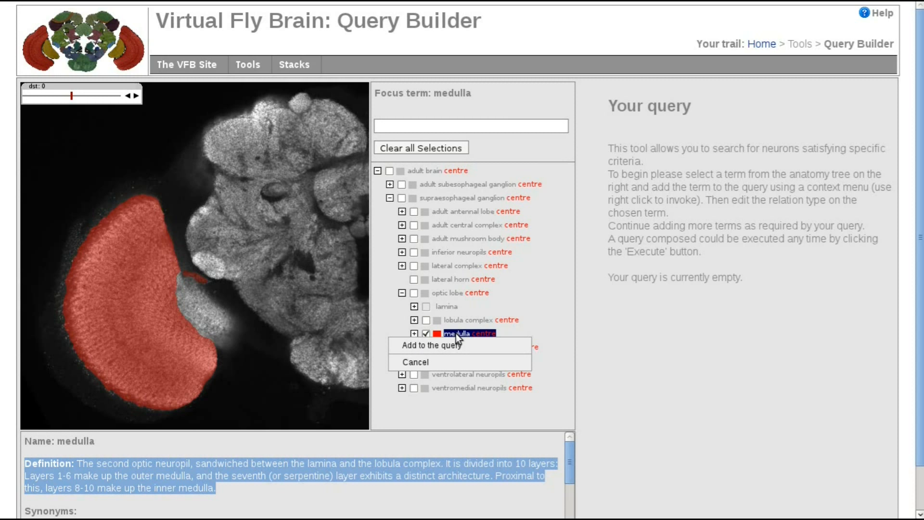
{"action": "left_click", "coordinate": [493, 346]}
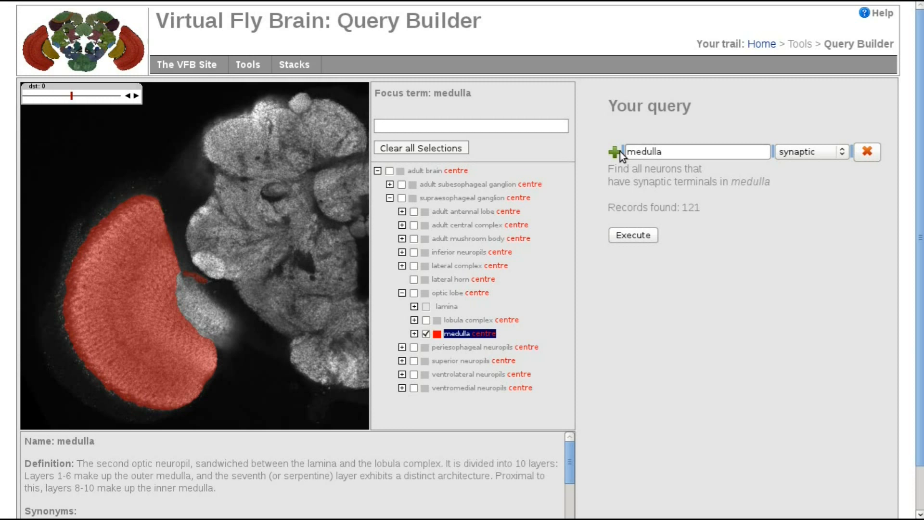
Step: Examine the medulla criterion's relation options, keeping synaptic, and check its query description and number of records
{"action": "left_click", "coordinate": [681, 151]}
{"action": "left_click_drag", "start_coordinate": [693, 150], "coordinate": [622, 151]}
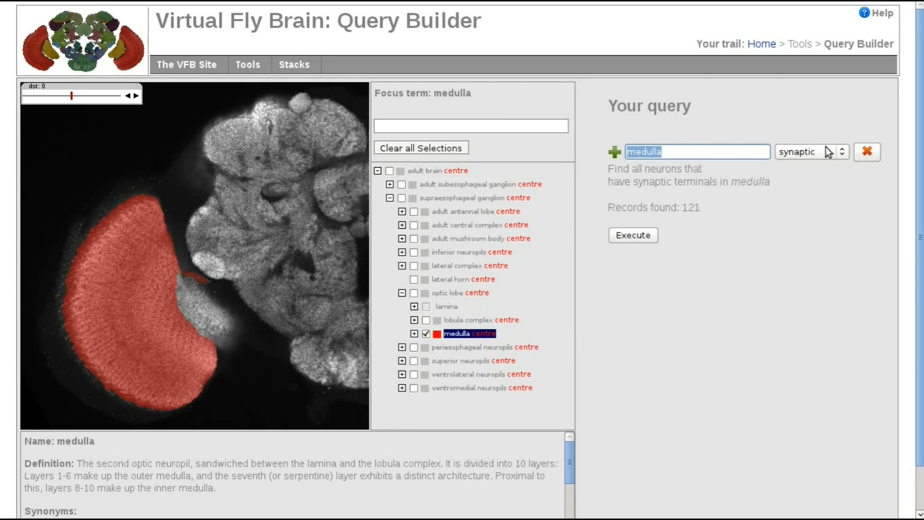
{"action": "left_click", "coordinate": [843, 152]}
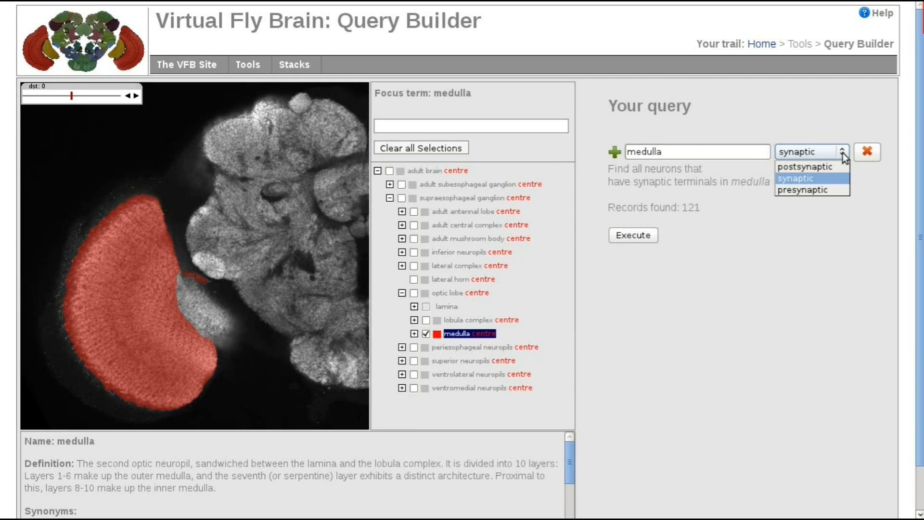
{"action": "left_click", "coordinate": [829, 181]}
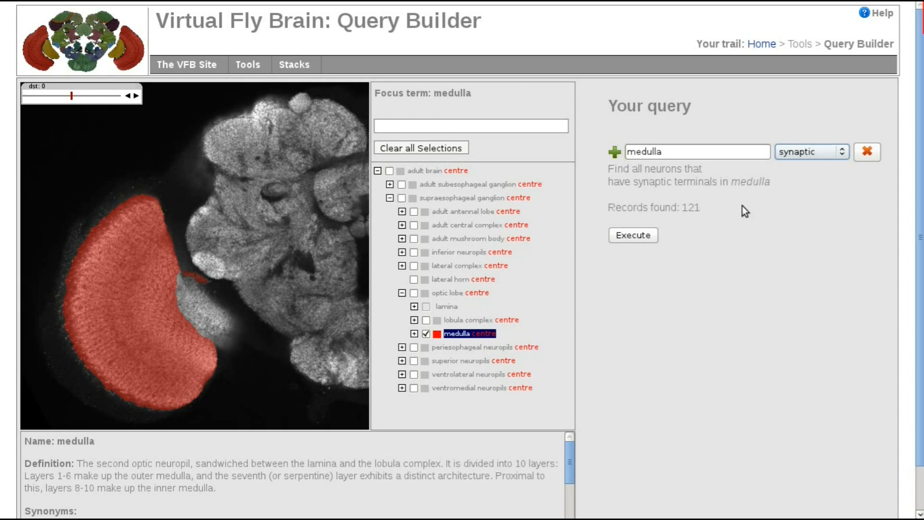
{"action": "left_click_drag", "start_coordinate": [773, 184], "coordinate": [604, 171]}
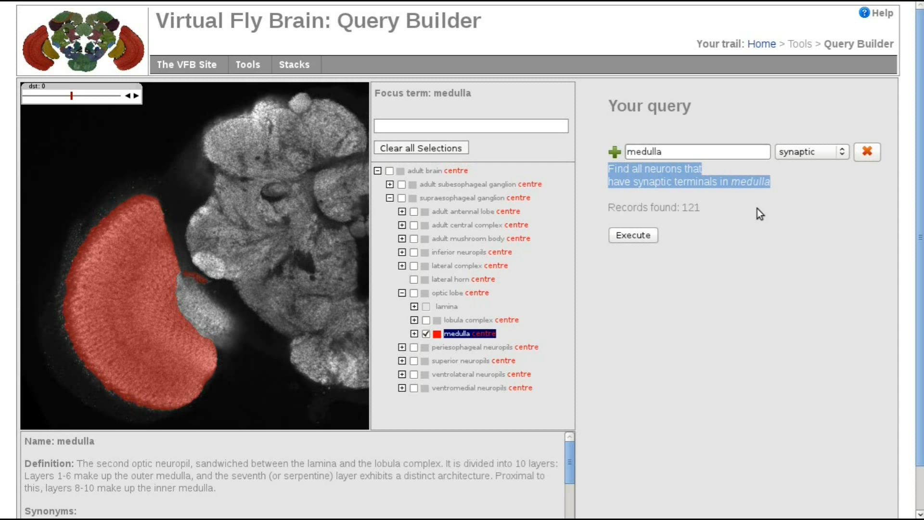
{"action": "left_click", "coordinate": [701, 207]}
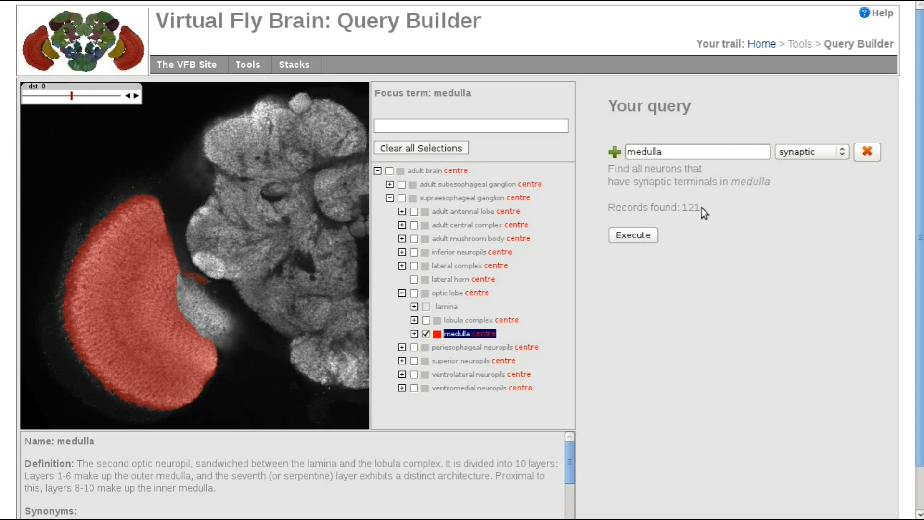
{"action": "left_click_drag", "start_coordinate": [701, 207], "coordinate": [682, 208]}
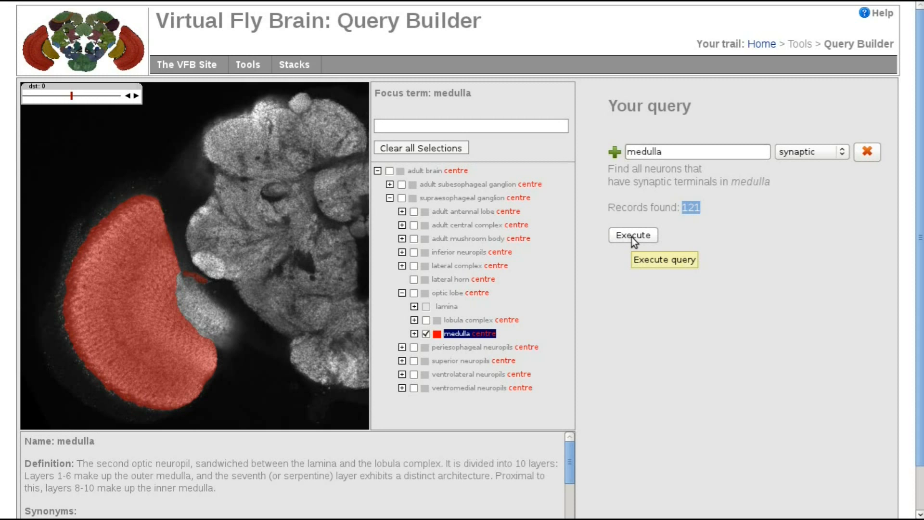
Step: Search the anatomy tree for "lobula plate" and display its domain in the brain stack image
{"action": "left_click", "coordinate": [452, 124]}
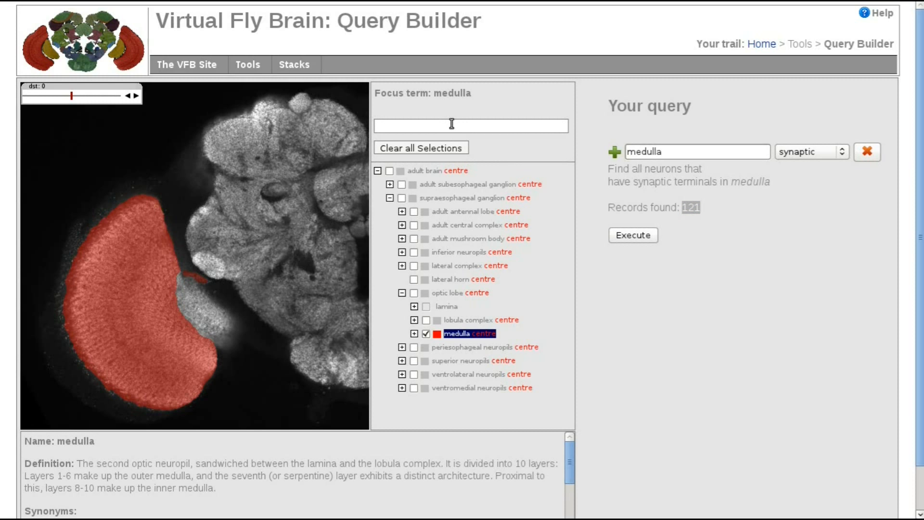
{"action": "type", "text": "la"}
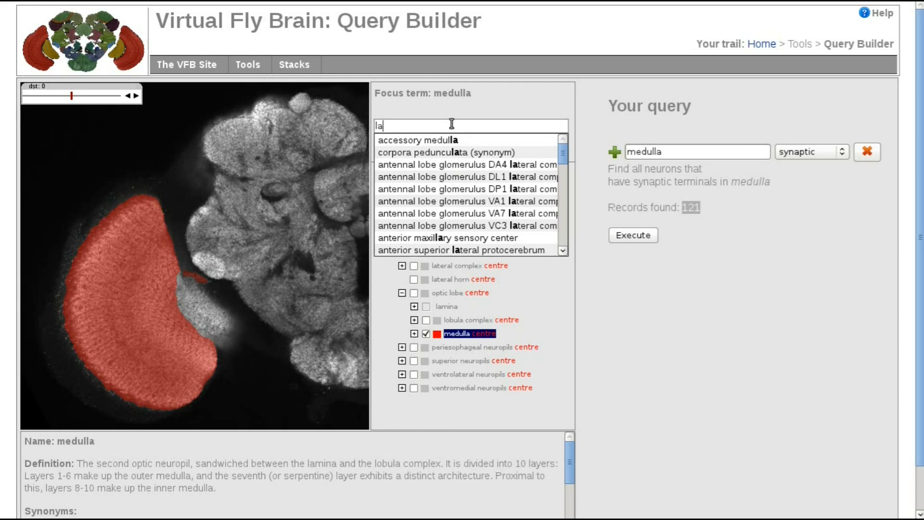
{"action": "key", "text": "BackSpace"}
{"action": "key", "text": "BackSpace"}
{"action": "type", "text": "lobu"}
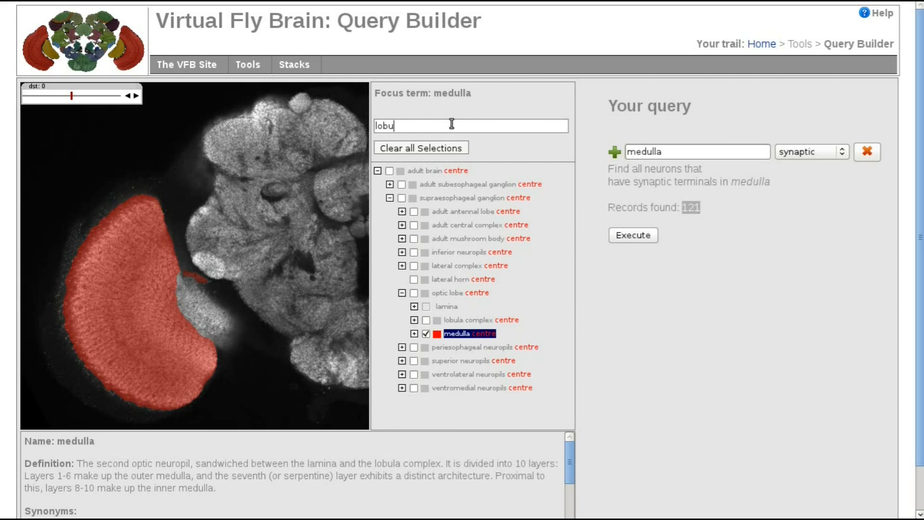
{"action": "type", "text": "la plate"}
{"action": "key", "text": "Down"}
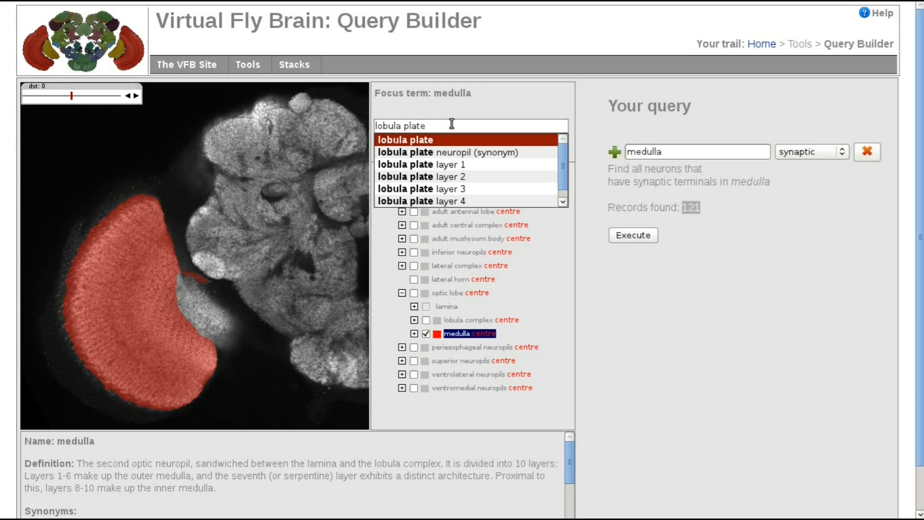
{"action": "key", "text": "Return"}
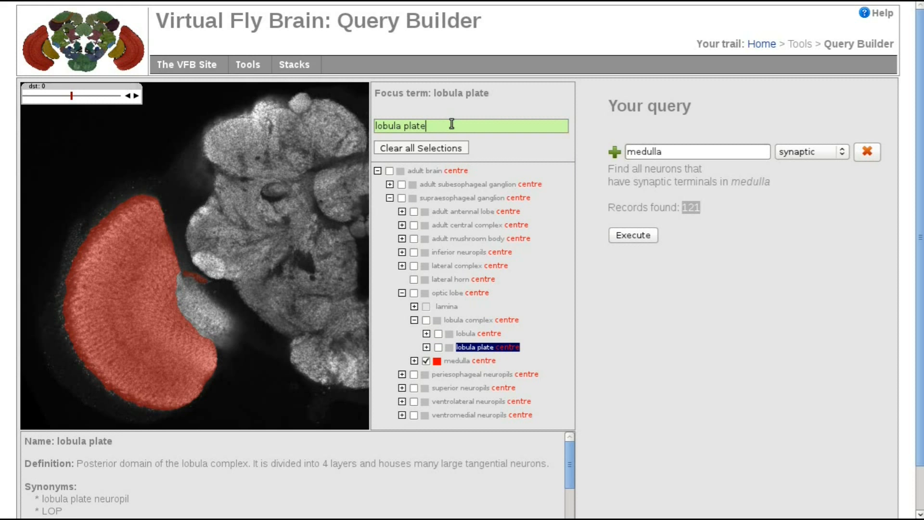
{"action": "left_click", "coordinate": [438, 348]}
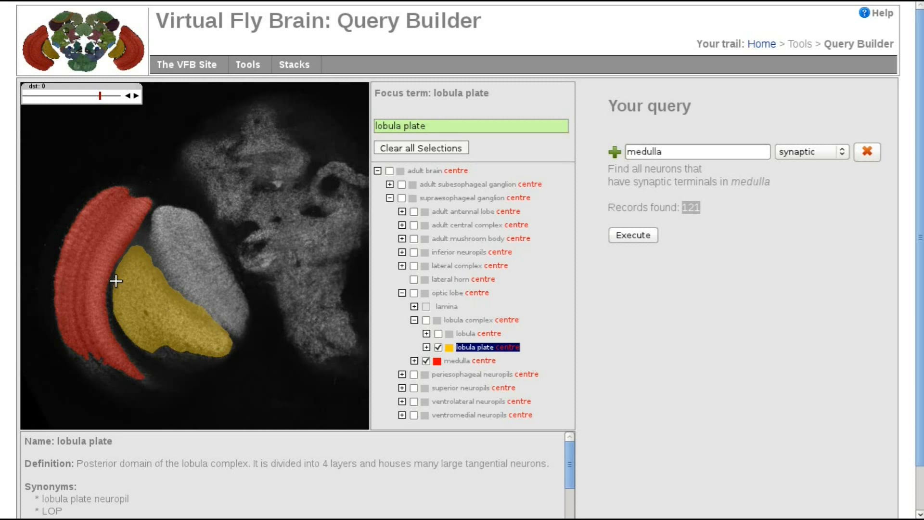
{"action": "mouse_move", "coordinate": [151, 299]}
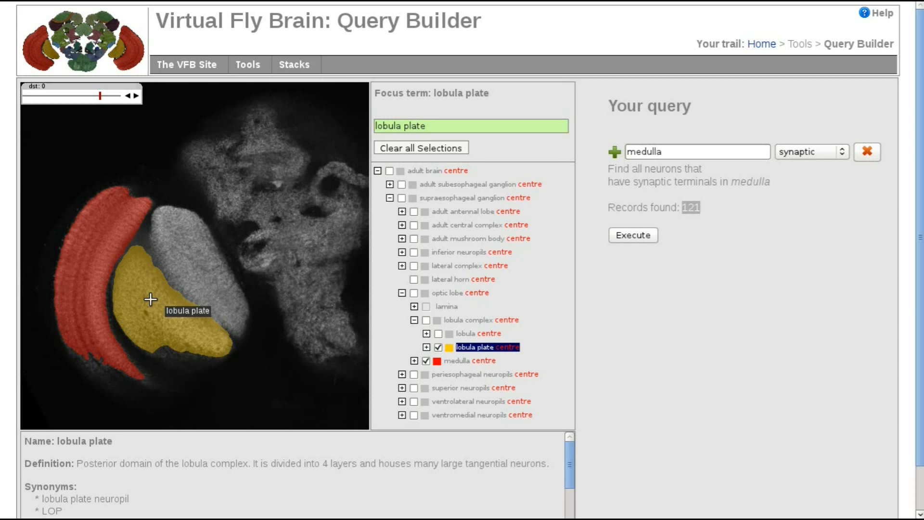
Step: Add the lobula plate to the query and check the combined query description and record count
{"action": "right_click", "coordinate": [480, 348]}
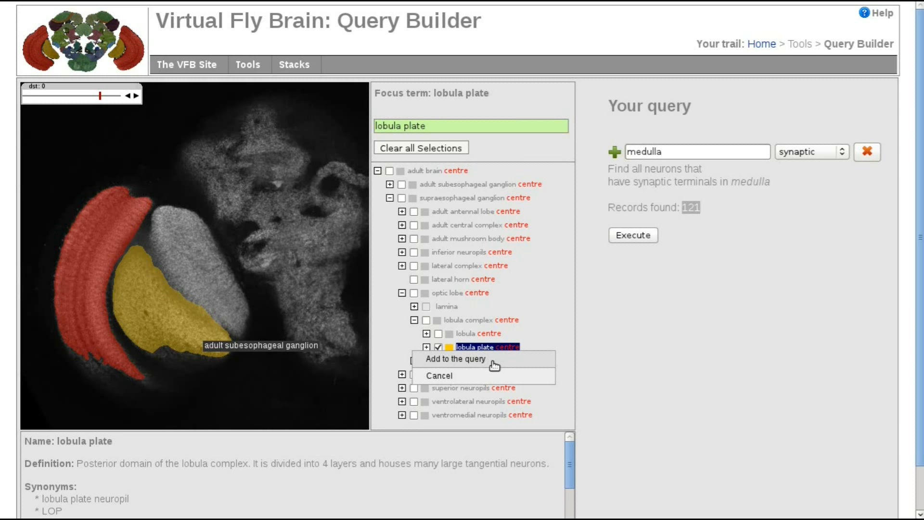
{"action": "left_click", "coordinate": [492, 360]}
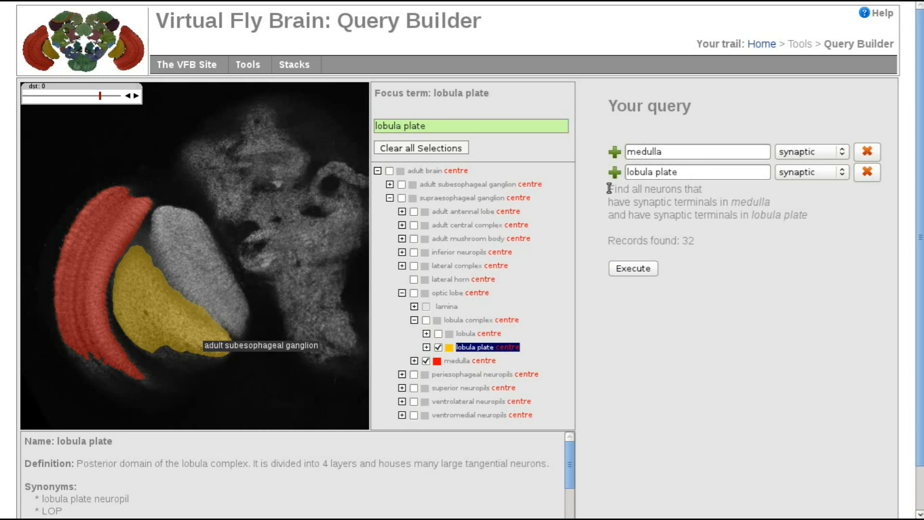
{"action": "left_click_drag", "start_coordinate": [610, 188], "coordinate": [826, 219]}
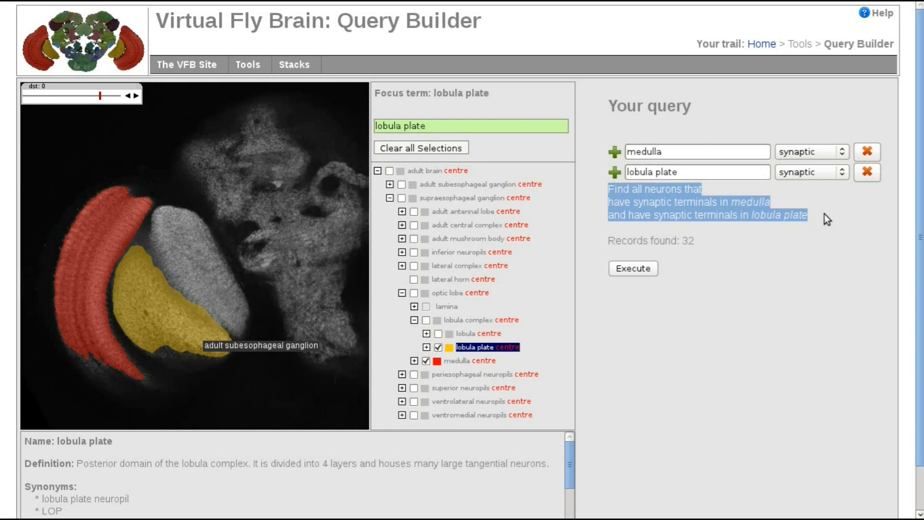
{"action": "double_click", "coordinate": [689, 241]}
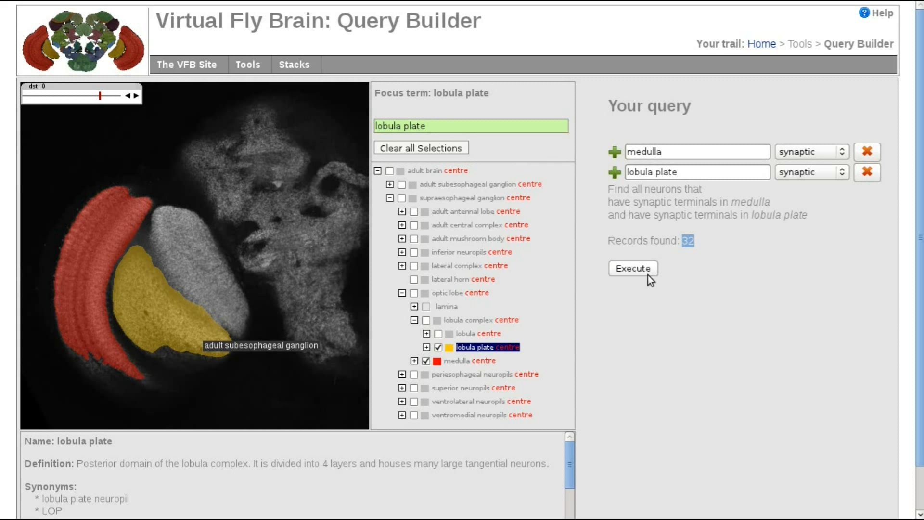
Step: Execute the query for neurons with synaptic terminals in medulla and lobula plate, and browse the results
{"action": "left_click", "coordinate": [634, 268]}
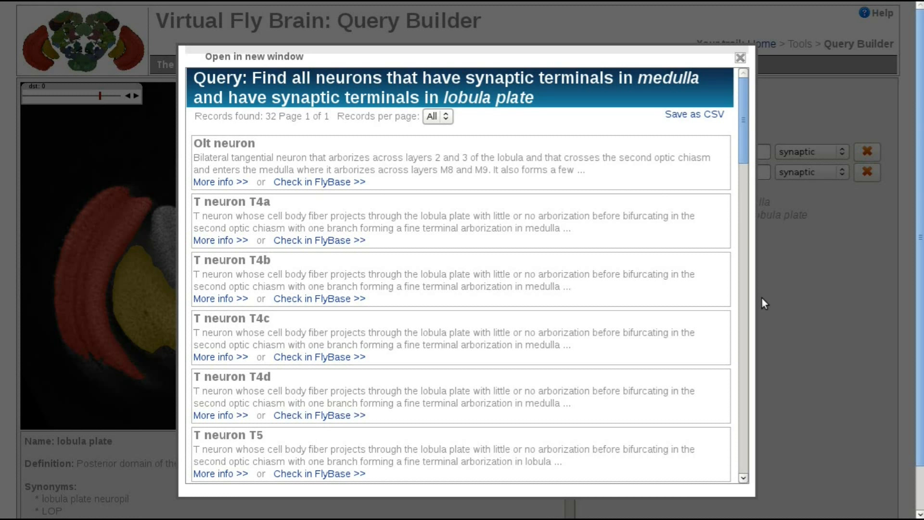
{"action": "scroll", "coordinate": [542, 159], "scroll_direction": "down", "scroll_amount": 4}
{"action": "scroll", "coordinate": [541, 160], "scroll_direction": "up", "scroll_amount": 3}
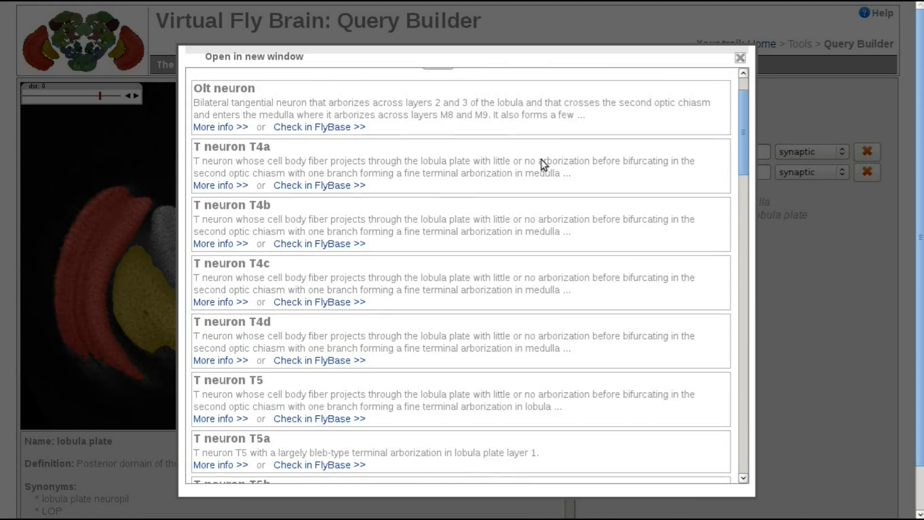
Step: View the details of T neuron T4a, return to the results list and close it
{"action": "left_click", "coordinate": [212, 202]}
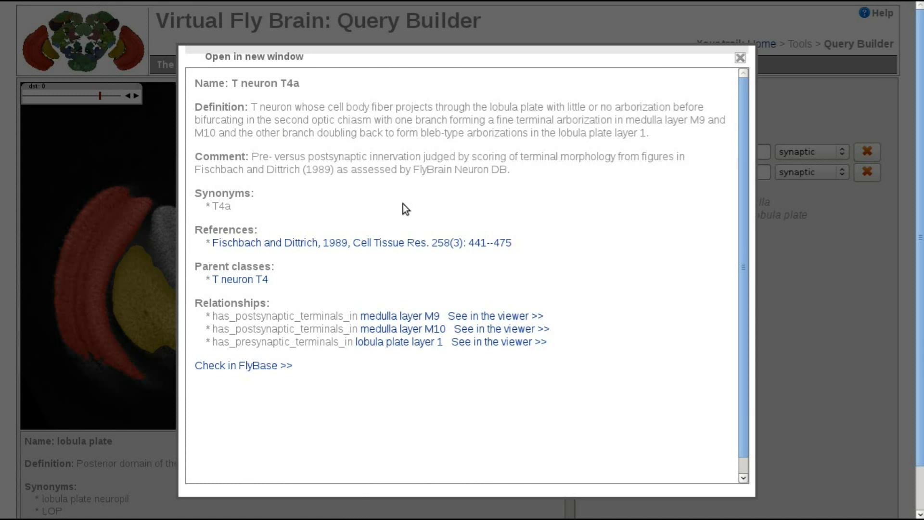
{"action": "right_click", "coordinate": [419, 83]}
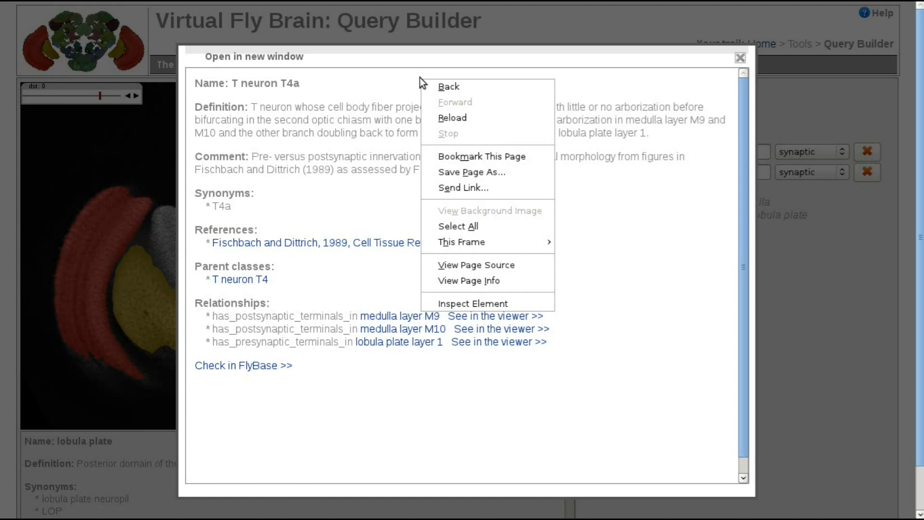
{"action": "left_click", "coordinate": [454, 87]}
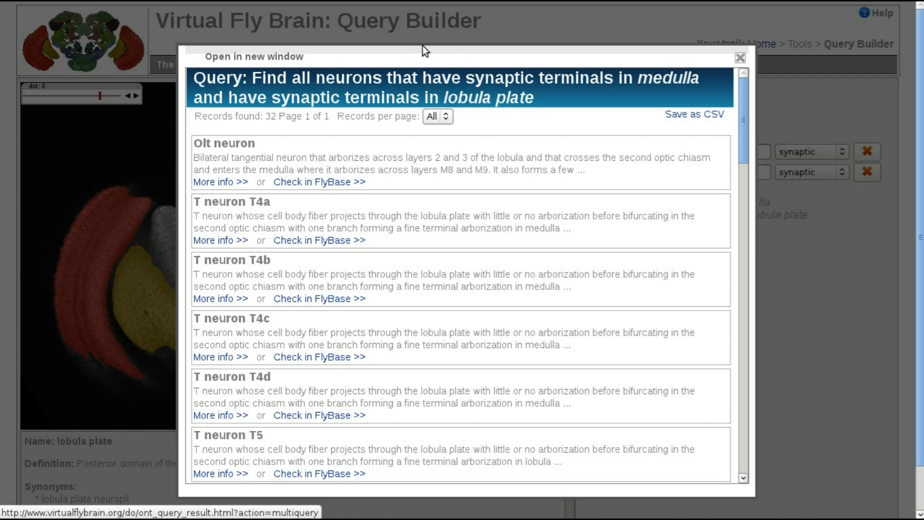
{"action": "left_click", "coordinate": [740, 59]}
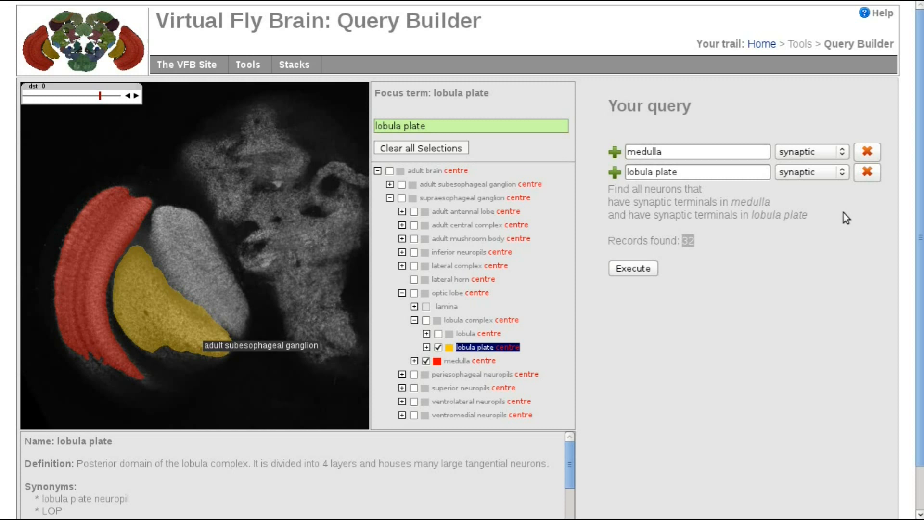
Step: Replace the lobula plate criterion in the query with the lamina
{"action": "left_click", "coordinate": [868, 172]}
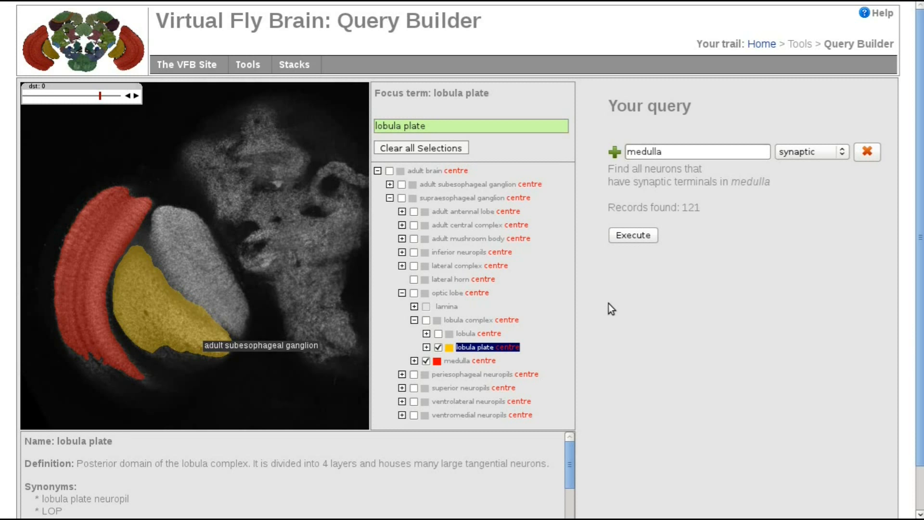
{"action": "right_click", "coordinate": [443, 307]}
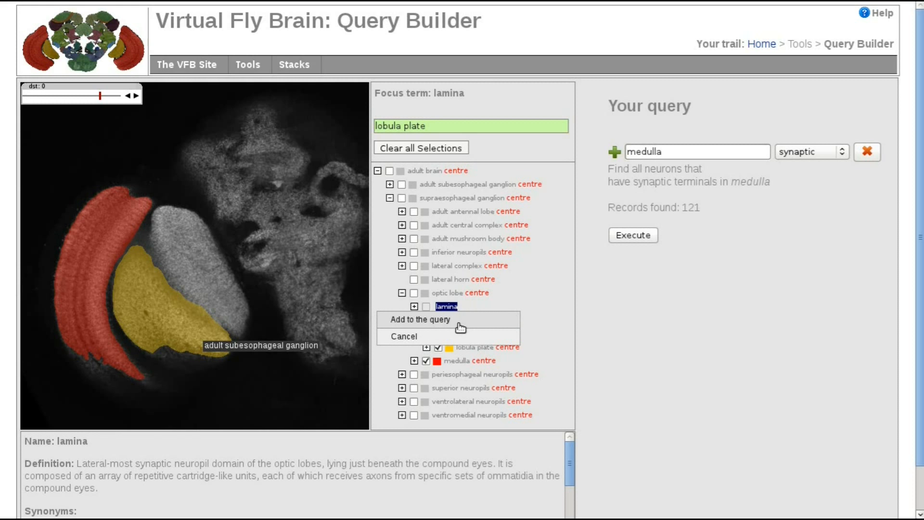
{"action": "left_click", "coordinate": [456, 323]}
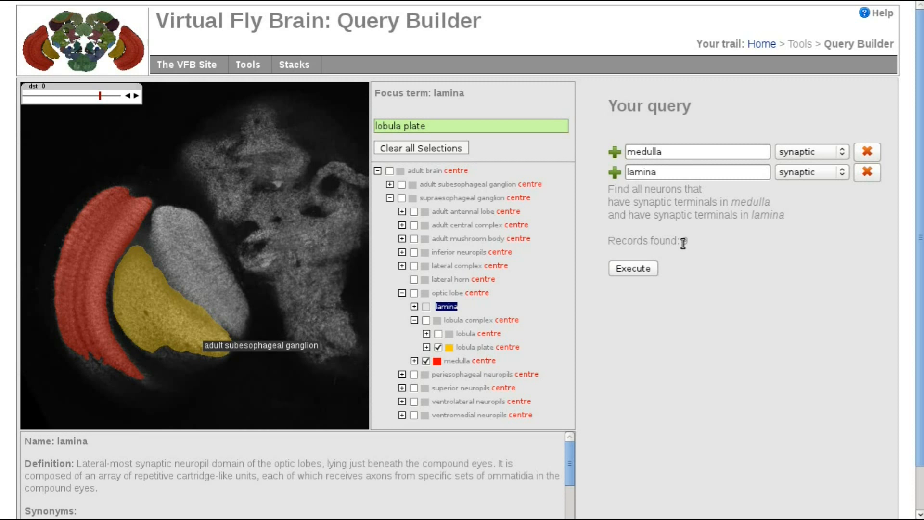
Step: Execute the query for neurons with synaptic terminals in medulla and lamina, browse the results and close them
{"action": "left_click", "coordinate": [638, 271]}
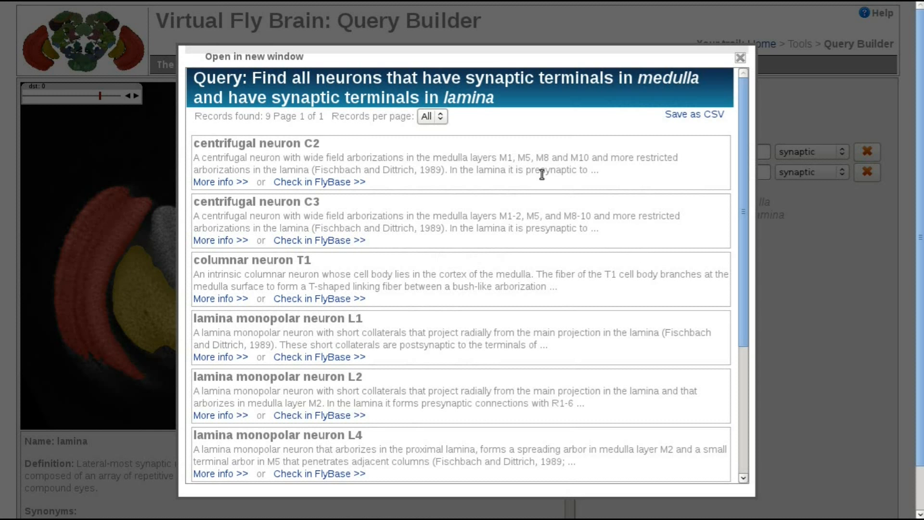
{"action": "scroll", "coordinate": [541, 174], "scroll_direction": "down", "scroll_amount": 5}
{"action": "scroll", "coordinate": [541, 174], "scroll_direction": "up", "scroll_amount": 5}
{"action": "left_click", "coordinate": [741, 60]}
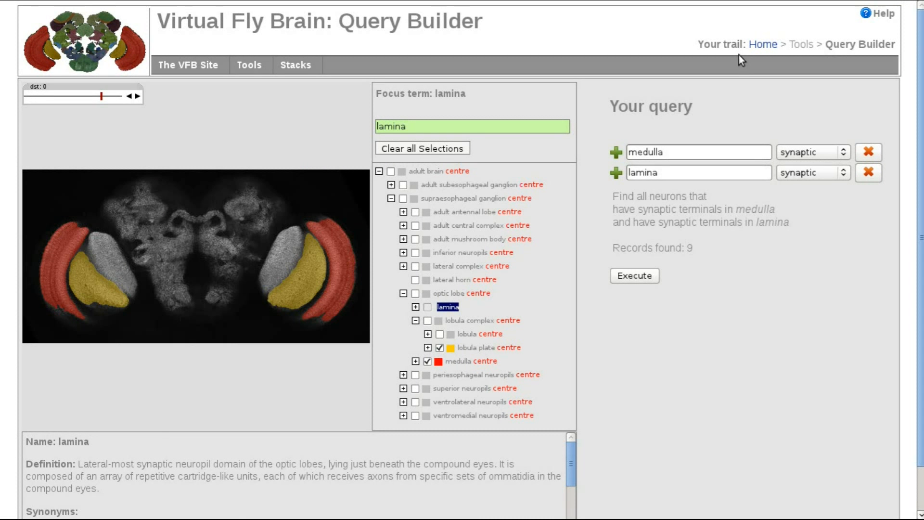